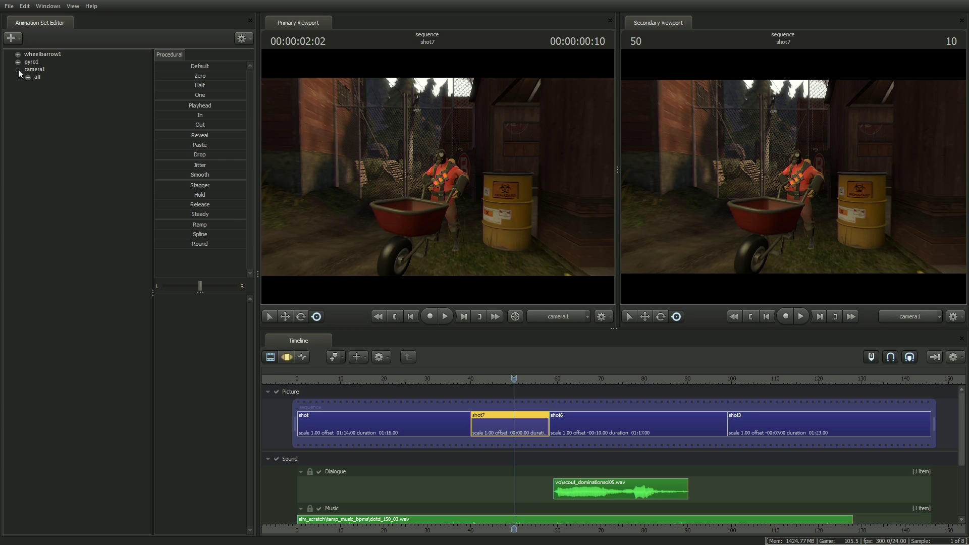
# Step: Expand camera1's control groups to examine its position and rotation controls, and collapse the transform group again
pyautogui.click(28, 77)
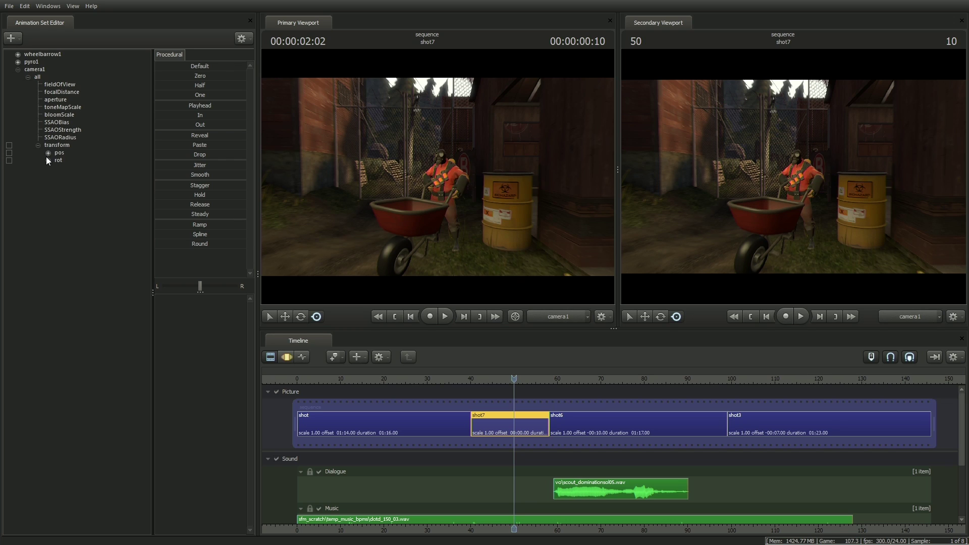
pyautogui.click(48, 153)
pyautogui.click(65, 160)
pyautogui.click(67, 191)
pyautogui.click(67, 198)
pyautogui.click(66, 205)
pyautogui.click(66, 159)
pyautogui.click(66, 167)
pyautogui.click(51, 145)
pyautogui.click(37, 145)
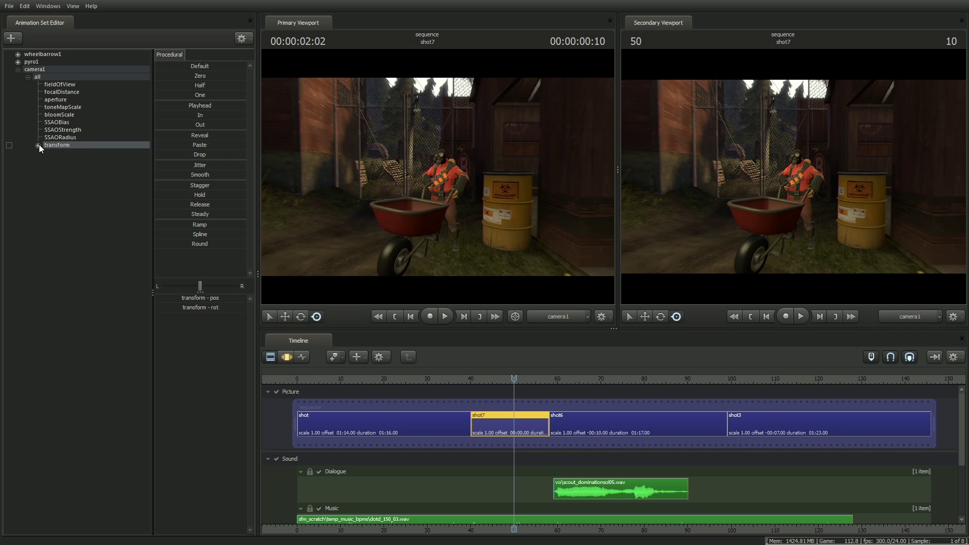
pyautogui.click(65, 168)
# Step: Compare the timeline's clip, motion and graph editing modes by switching repeatedly between them
pyautogui.click(301, 357)
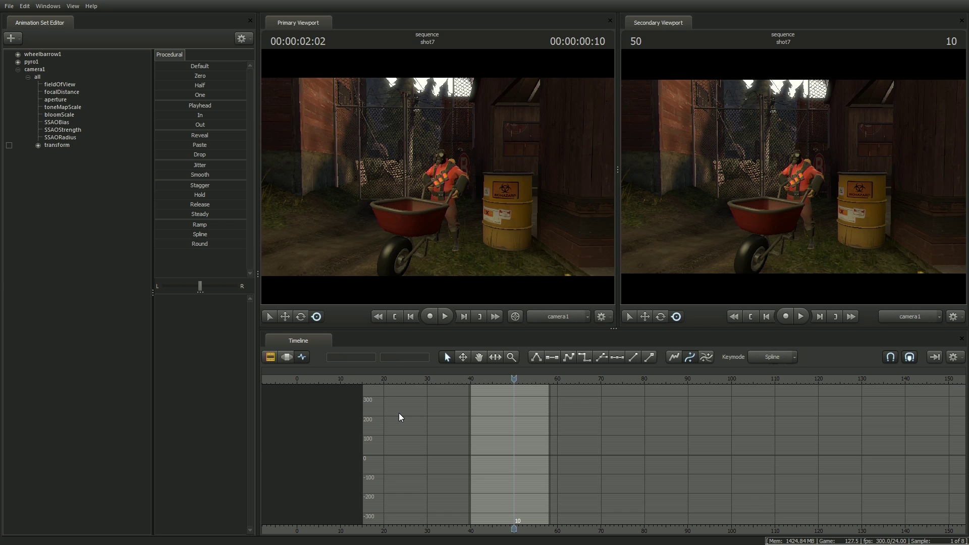
pyautogui.press('F2')
pyautogui.press('F3')
pyautogui.press('F2')
pyautogui.press('F3')
pyautogui.press('F2')
pyautogui.click(302, 357)
pyautogui.press('F2')
pyautogui.press('F4')
pyautogui.press('F2')
pyautogui.press('F4')
pyautogui.press('F2')
pyautogui.press('F4')
pyautogui.press('F2')
pyautogui.press('F3')
pyautogui.press('F2')
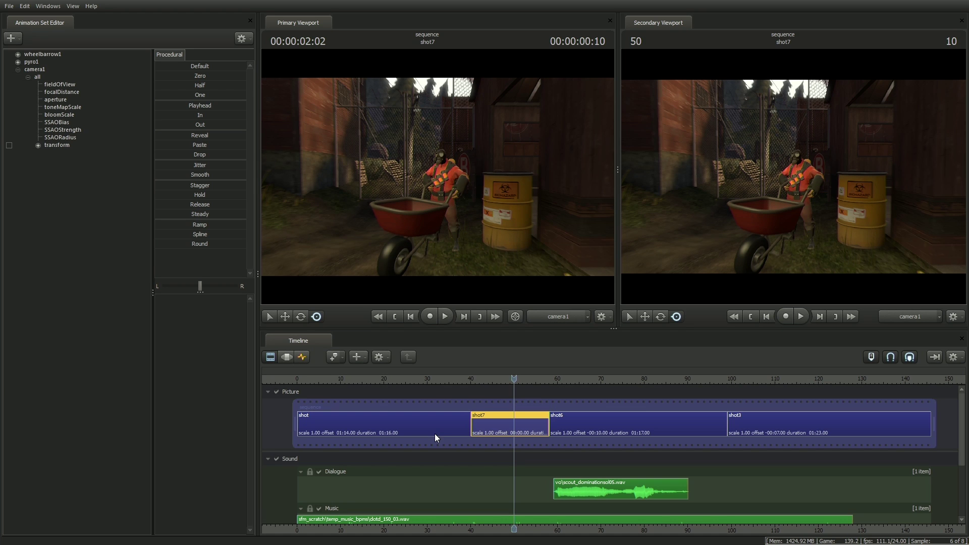
pyautogui.click(283, 356)
pyautogui.press('F2')
pyautogui.press('F3')
pyautogui.press('F2')
pyautogui.press('F3')
pyautogui.press('F2')
pyautogui.click(304, 357)
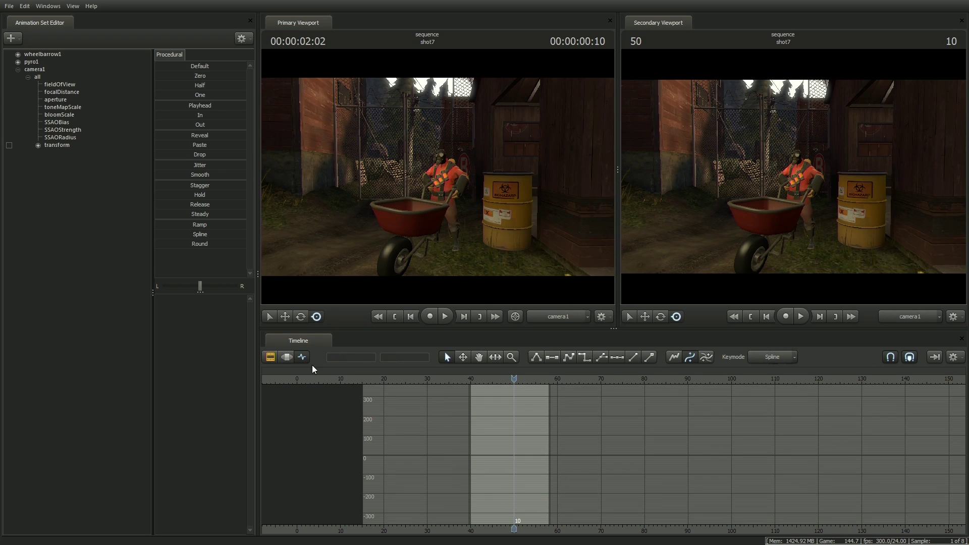
pyautogui.press('F2')
pyautogui.press('F4')
pyautogui.press('F2')
pyautogui.press('F4')
pyautogui.press('F2')
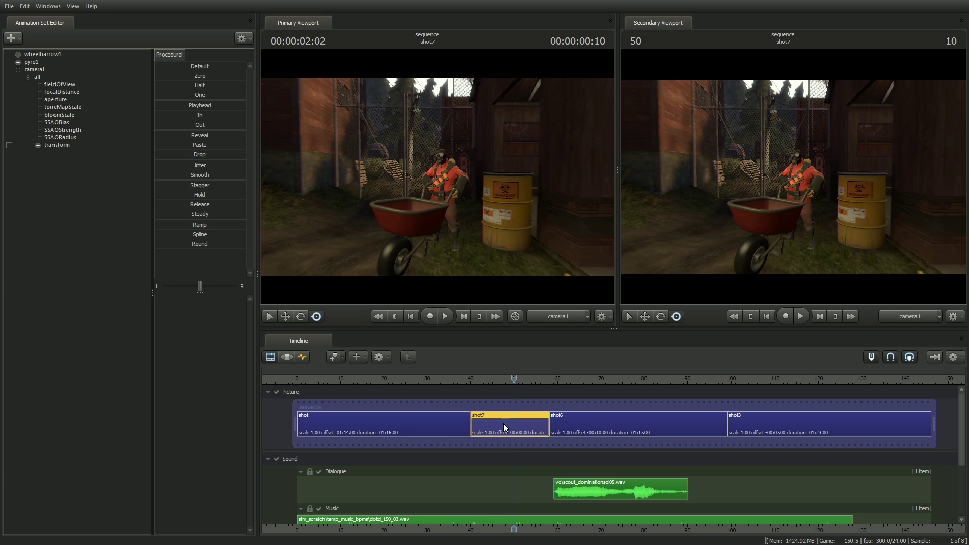
# Step: Set the playhead to frame 48 and reposition the secondary viewport's Work Camera to overlook the pyro and wheelbarrow from above
pyautogui.moveTo(515, 379); pyautogui.dragTo(505, 380)
pyautogui.click(900, 311)
pyautogui.press('s')
pyautogui.moveTo(833, 183); pyautogui.dragTo(773, 153)
pyautogui.press('s')
# Step: Show the shot camera's frustum in the secondary viewport and adjust the Work Camera to keep camera1 and the pyro in view
pyautogui.rightClick(774, 154)
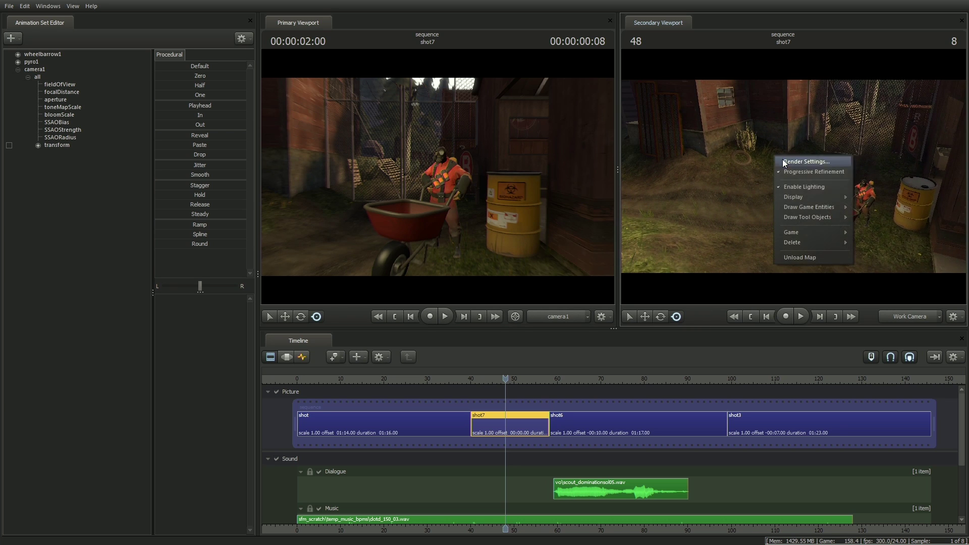
pyautogui.click(875, 207)
pyautogui.moveTo(875, 208); pyautogui.dragTo(733, 189)
# Step: Open the Graph Editor with all of camera1's channels loaded and fit the time range to the shot from frame 40 to 58
pyautogui.press('F4')
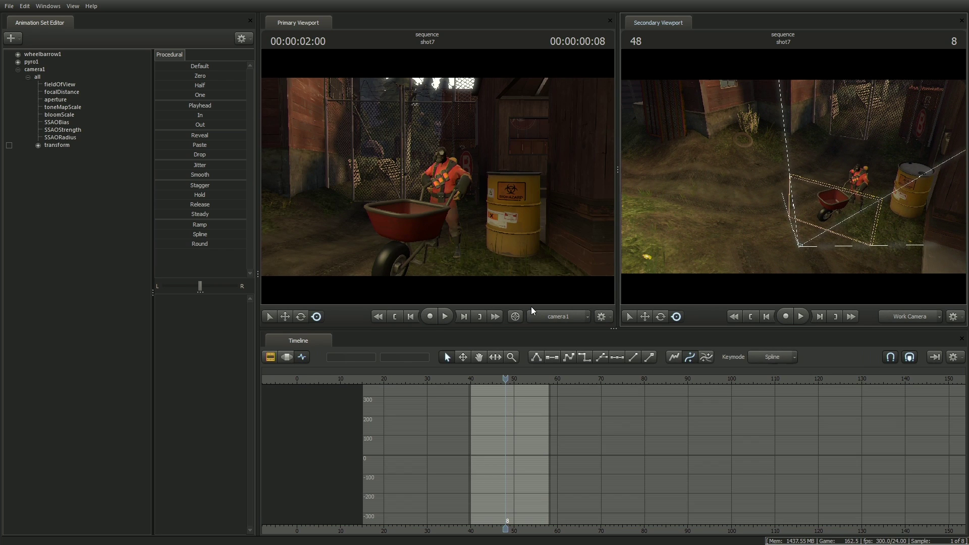
pyautogui.click(29, 69)
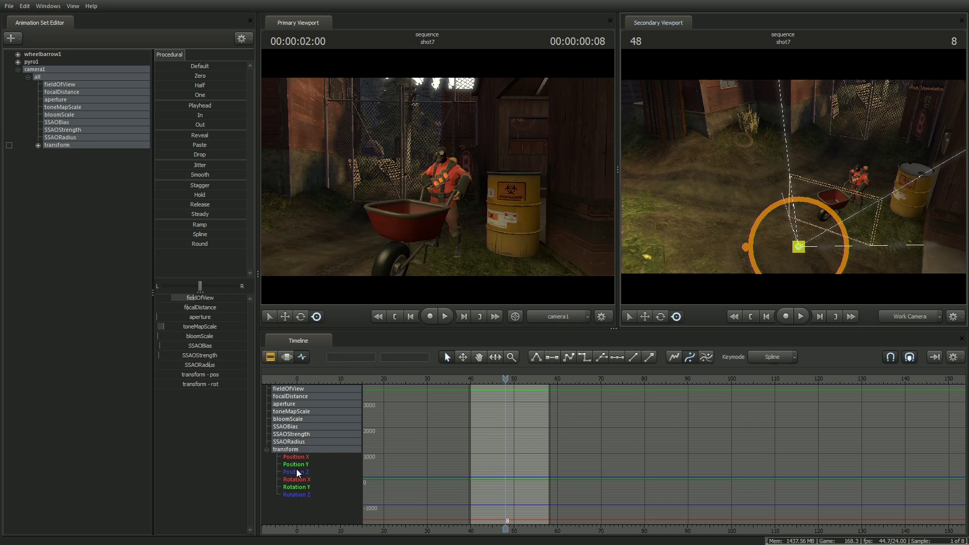
pyautogui.scroll(4, 489, 464)
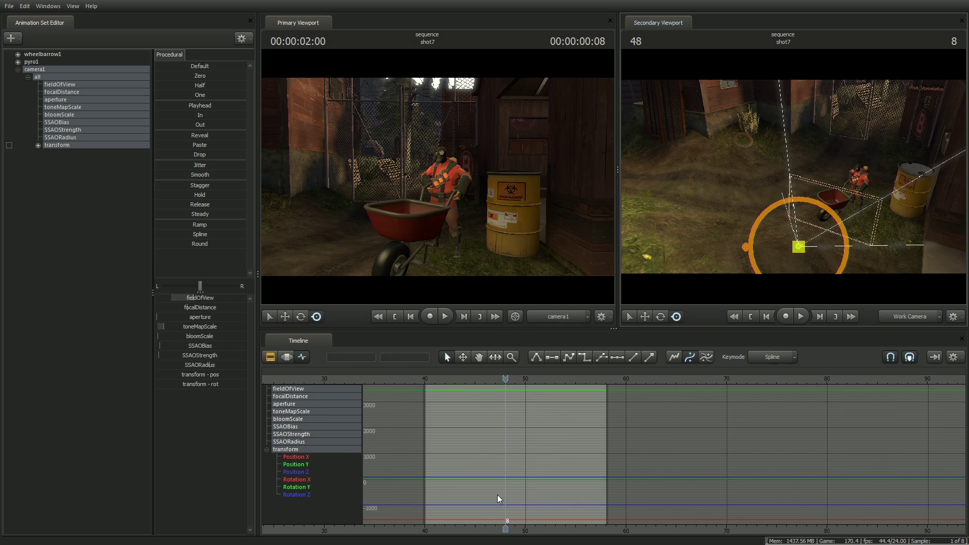
pyautogui.moveTo(506, 527); pyautogui.dragTo(652, 517, button='middle')
pyautogui.scroll(4, 651, 517)
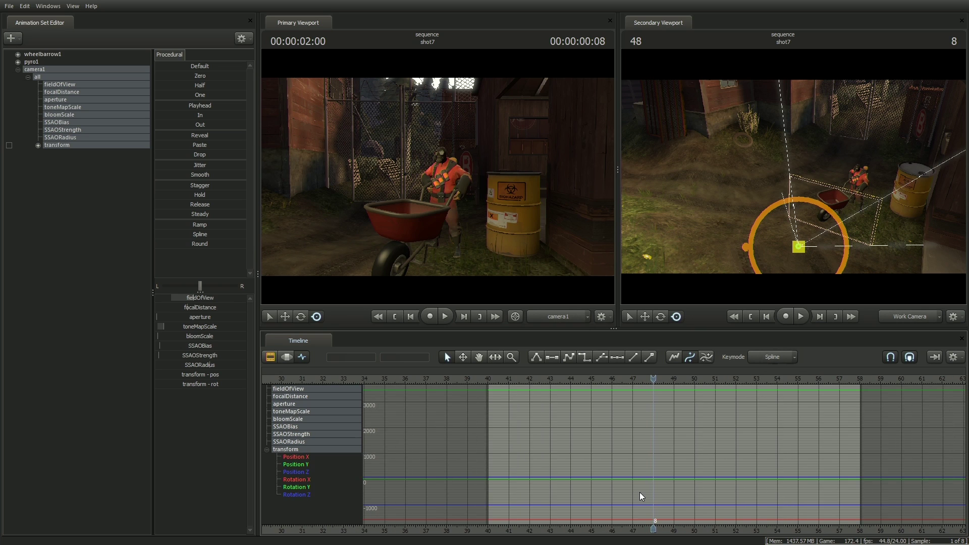
pyautogui.moveTo(656, 529); pyautogui.dragTo(643, 530, button='middle')
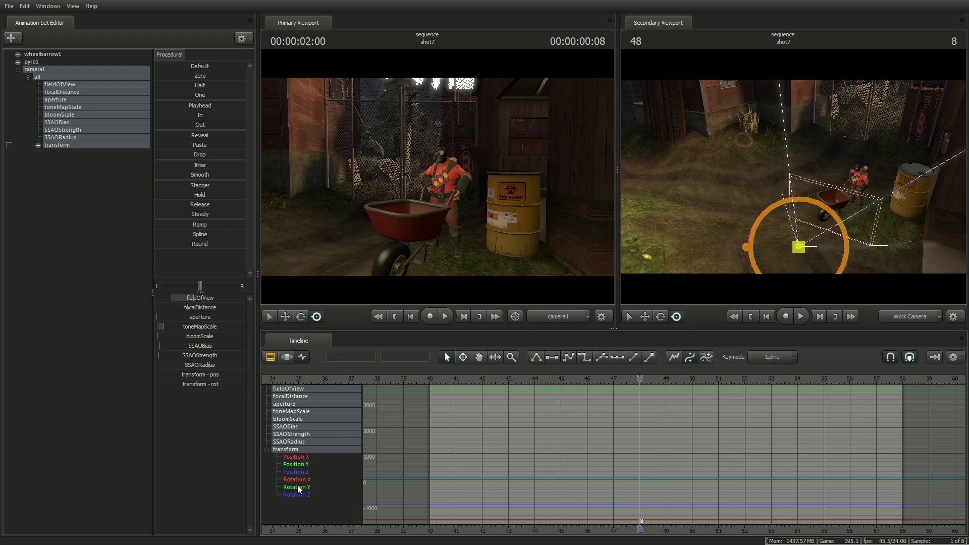
# Step: Isolate camera1's Position X curve, add a keyframe at frame 40, and select that keyframe
pyautogui.click(297, 456)
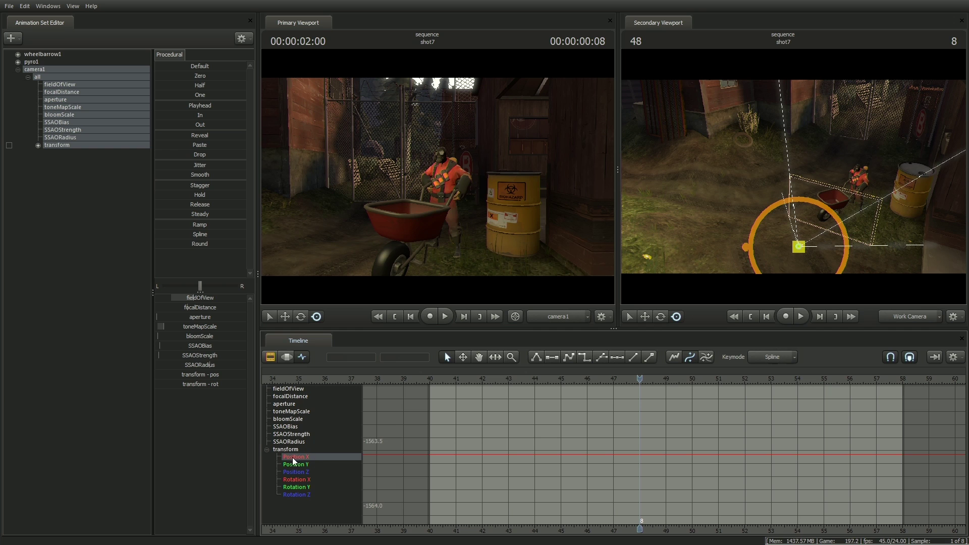
pyautogui.moveTo(637, 378); pyautogui.dragTo(434, 382)
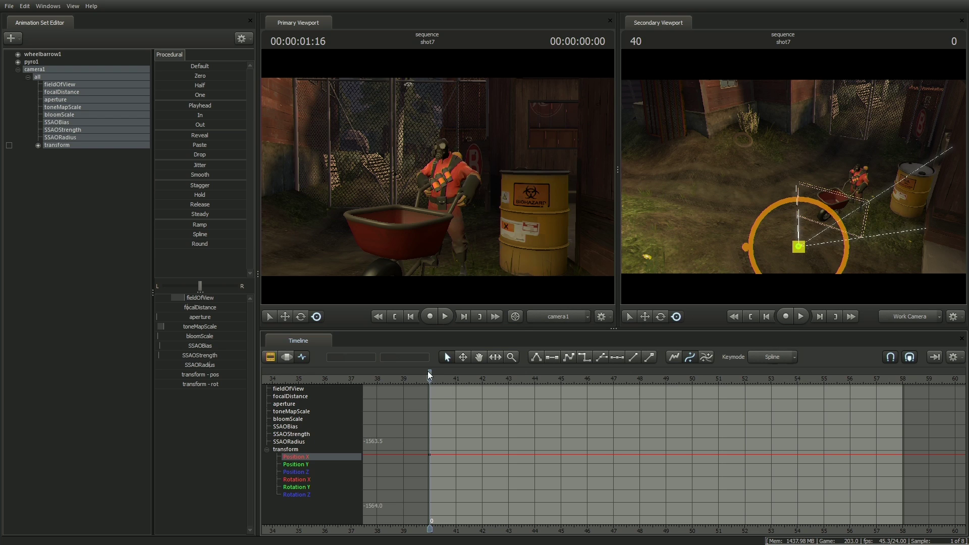
pyautogui.press('space')
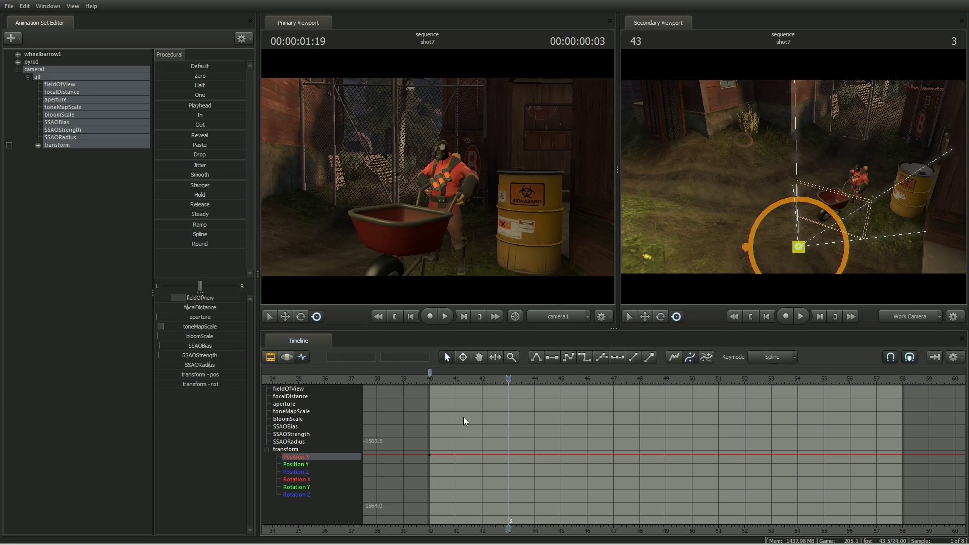
pyautogui.click(431, 456)
pyautogui.moveTo(440, 438); pyautogui.dragTo(431, 456)
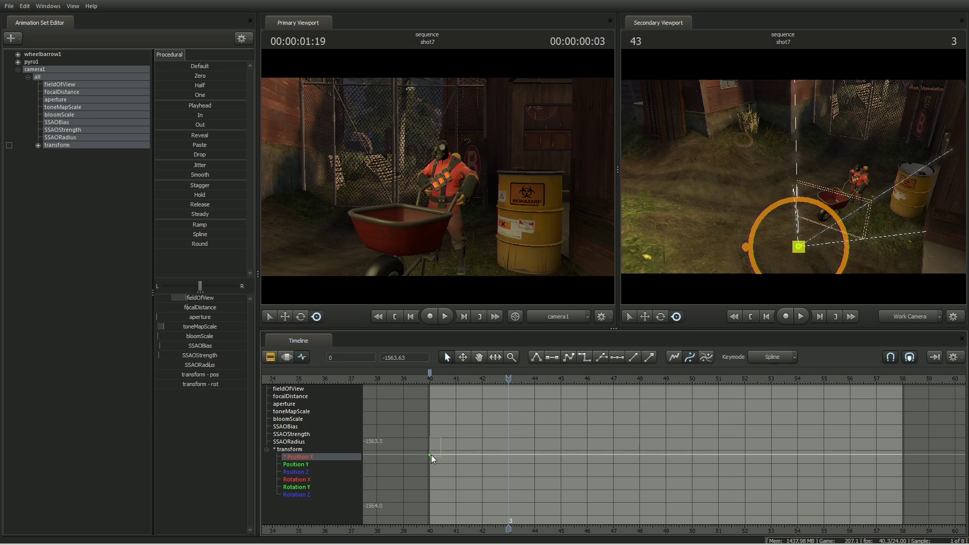
# Step: At frame 57, move camera1 sideways along a single axis toward the shed to key its end position
pyautogui.moveTo(507, 380); pyautogui.dragTo(869, 375)
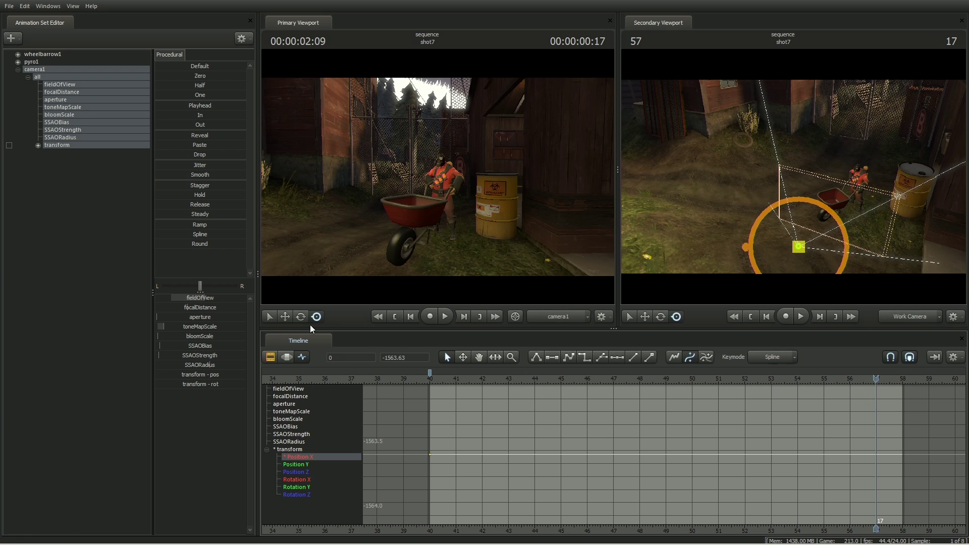
pyautogui.click(285, 316)
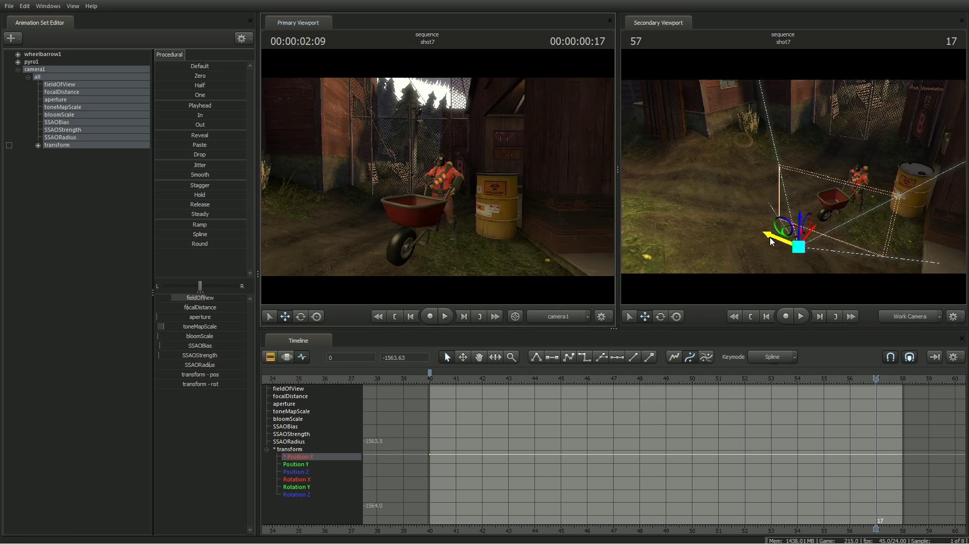
pyautogui.moveTo(771, 239); pyautogui.dragTo(857, 281)
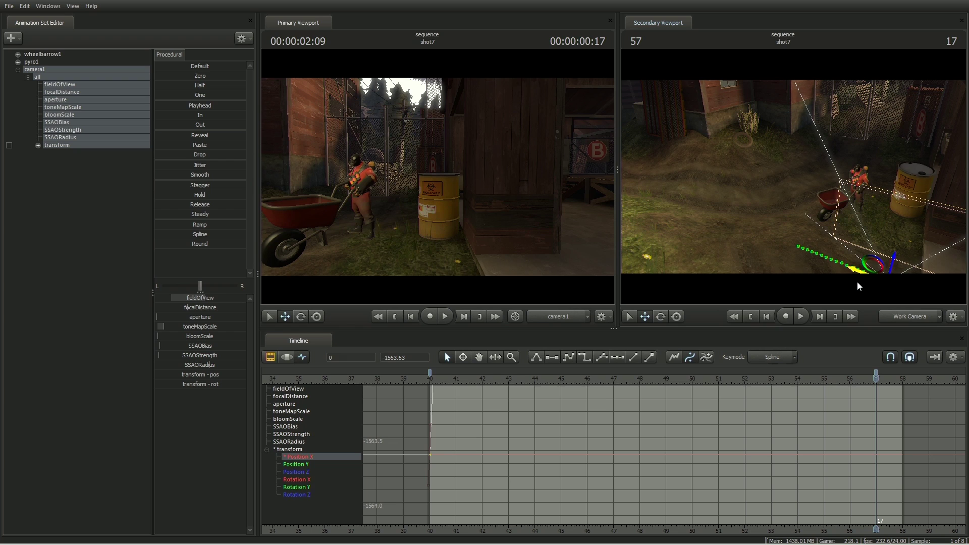
# Step: Select the Position X keyframes at frames 57 and 40 in turn, and normalize the curve display
pyautogui.click(875, 372)
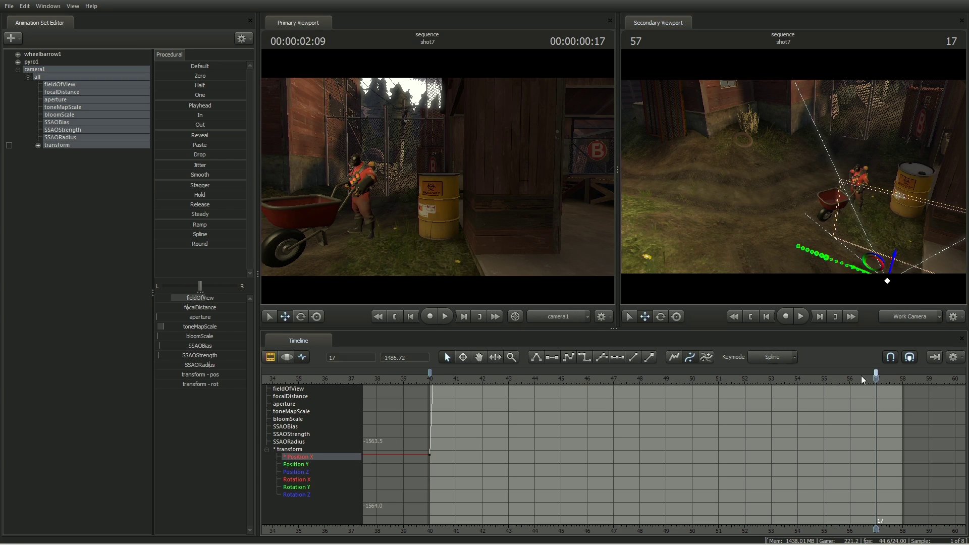
pyautogui.click(429, 372)
pyautogui.press('n')
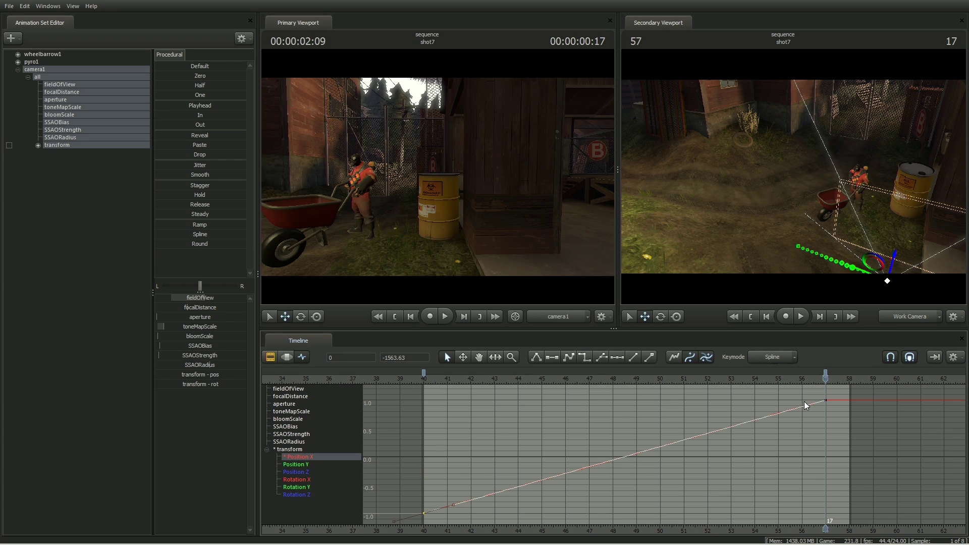
# Step: Move the end keyframe of the Position X curve to frame 58 and raise its value to about -1457.26
pyautogui.moveTo(807, 392); pyautogui.dragTo(827, 419)
pyautogui.moveTo(831, 418); pyautogui.dragTo(849, 432, button='middle')
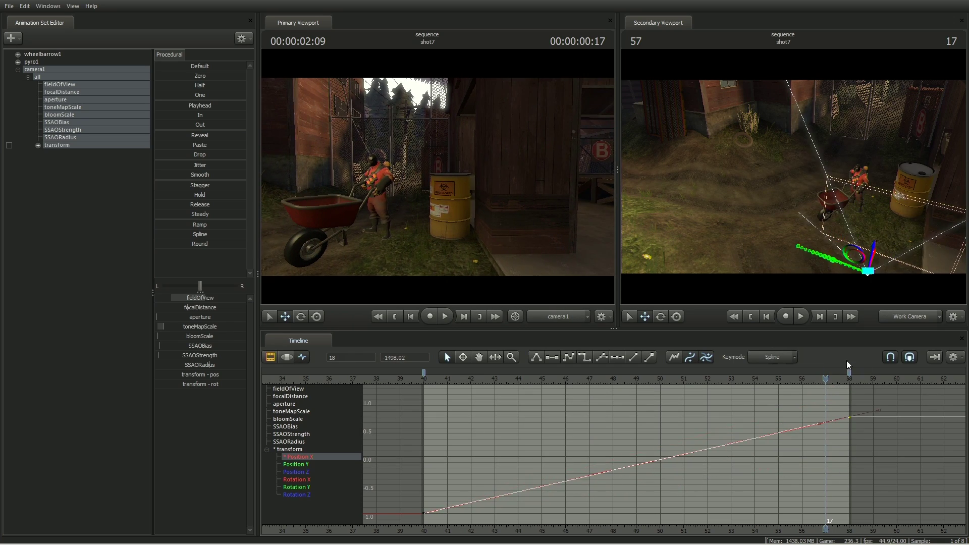
pyautogui.moveTo(797, 197); pyautogui.dragTo(828, 217)
pyautogui.moveTo(835, 421); pyautogui.dragTo(848, 360, button='middle')
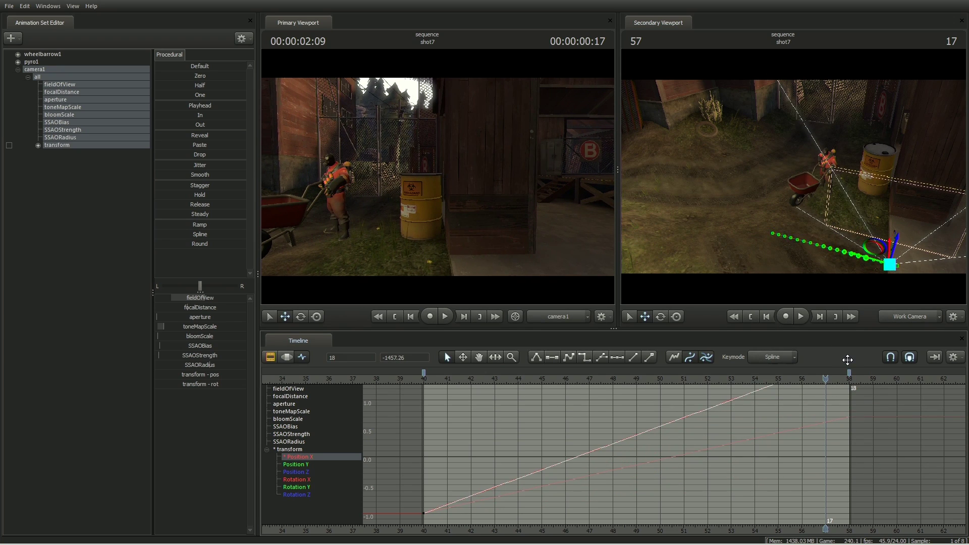
# Step: Frame the Position X curve in the graph and try panning and zooming its time and value ranges
pyautogui.press('f')
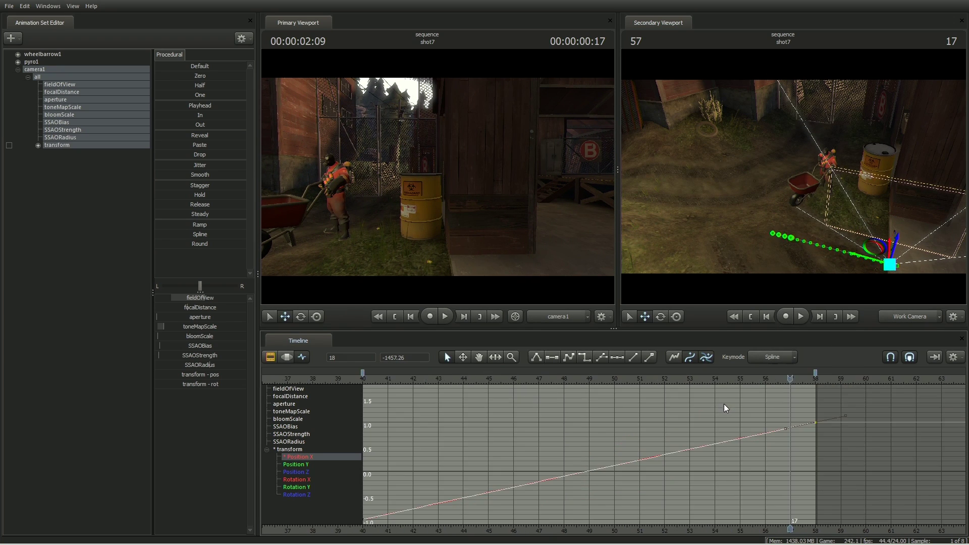
pyautogui.keyDown('alt'); pyautogui.moveTo(723, 407); pyautogui.dragTo(646, 413, button='right'); pyautogui.keyUp('alt')
pyautogui.keyDown('alt'); pyautogui.moveTo(646, 413); pyautogui.dragTo(667, 408, button='middle'); pyautogui.keyUp('alt')
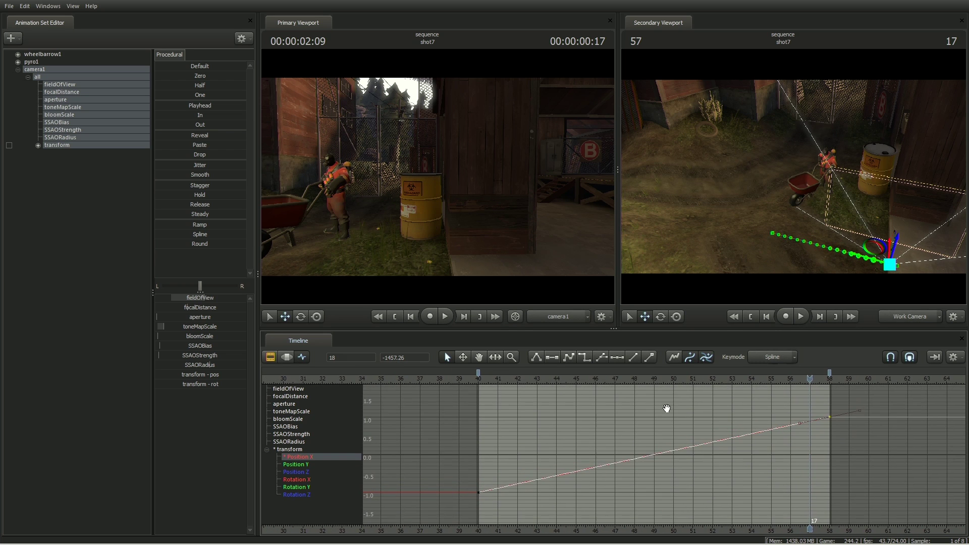
pyautogui.scroll(2, 680, 444)
pyautogui.scroll(-4, 680, 444)
pyautogui.scroll(2, 680, 444)
pyautogui.keyDown('ctrl'); pyautogui.scroll(3, 670, 436); pyautogui.keyUp('ctrl')
pyautogui.keyDown('ctrl'); pyautogui.scroll(-6, 670, 436); pyautogui.keyUp('ctrl')
pyautogui.keyDown('ctrl'); pyautogui.scroll(2, 670, 435); pyautogui.keyUp('ctrl')
pyautogui.keyDown('ctrl'); pyautogui.scroll(2, 674, 439); pyautogui.keyUp('ctrl')
pyautogui.moveTo(703, 435); pyautogui.dragTo(743, 440, button='middle')
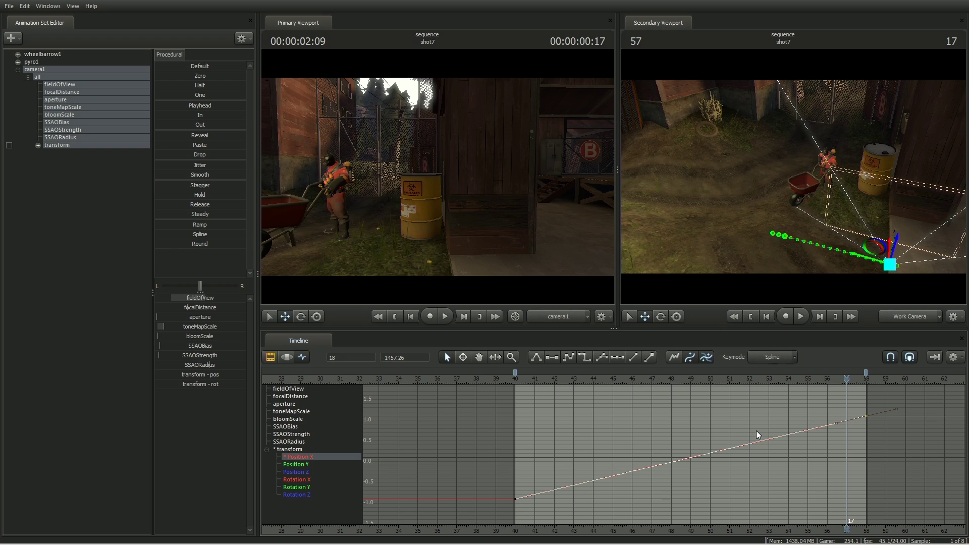
# Step: Move the end keyframe to frame 57 so it falls inside shot7, checking the playhead's jumps between the curve's first and last keyframes
pyautogui.press('Home')
pyautogui.press('End')
pyautogui.press('Home')
pyautogui.press('End')
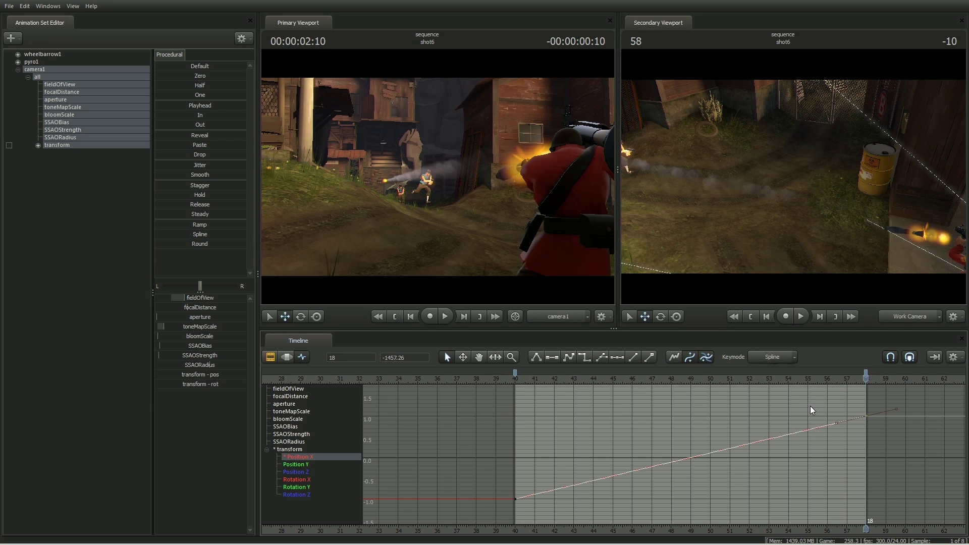
pyautogui.moveTo(864, 371); pyautogui.dragTo(846, 371)
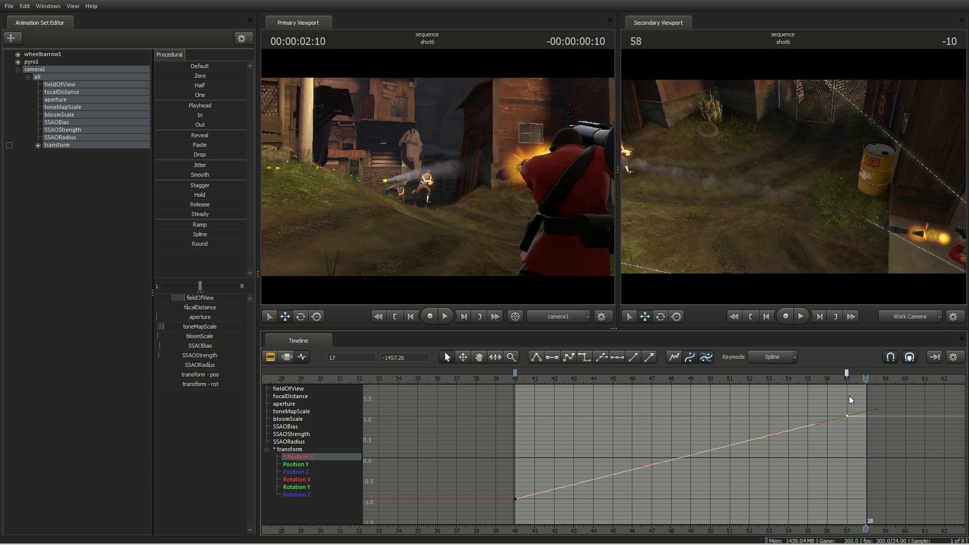
pyautogui.press('Left')
pyautogui.press('Home')
pyautogui.press('End')
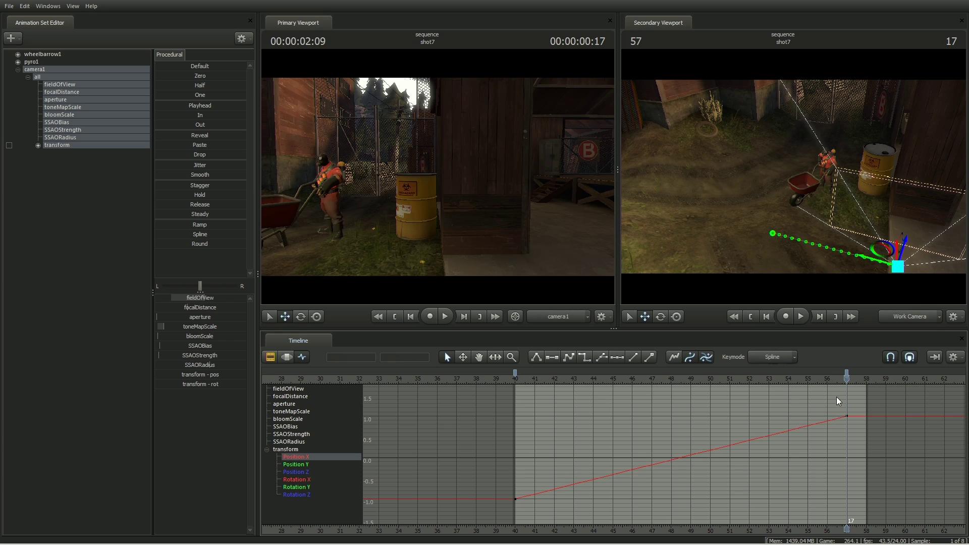
# Step: Select only the keyframe at frame 57 and increase its Position X value by 3 using the expression +=3
pyautogui.moveTo(504, 509); pyautogui.dragTo(498, 511)
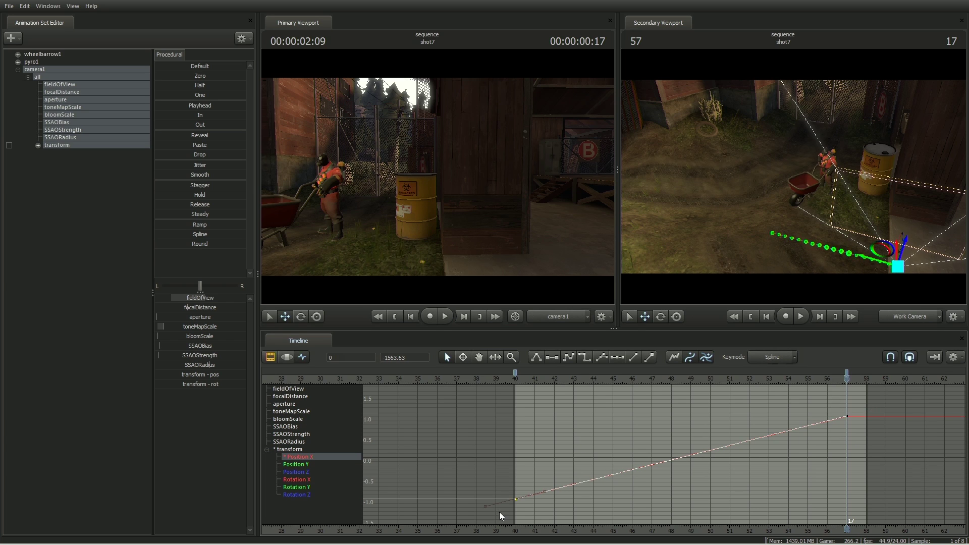
pyautogui.keyDown('shift'); pyautogui.click(846, 416); pyautogui.keyUp('shift')
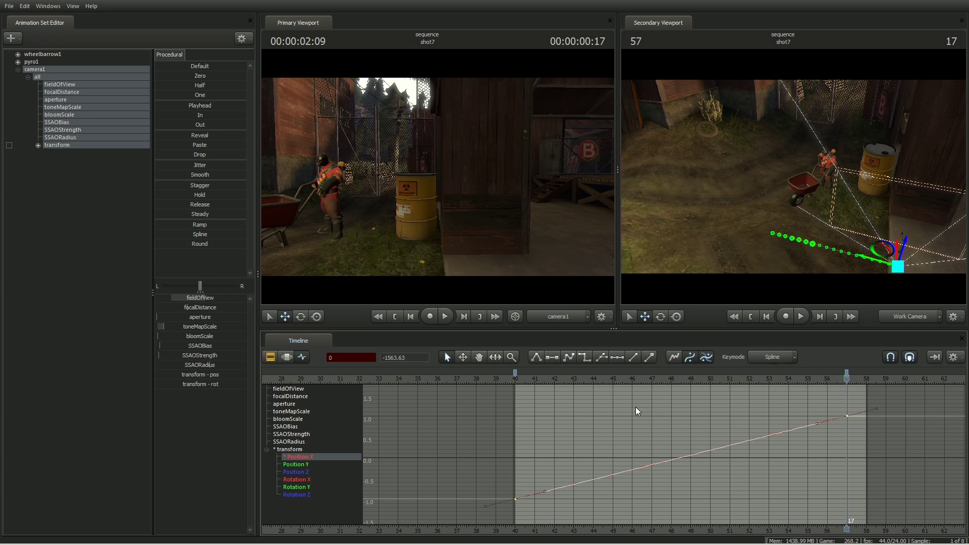
pyautogui.moveTo(823, 401); pyautogui.dragTo(848, 438)
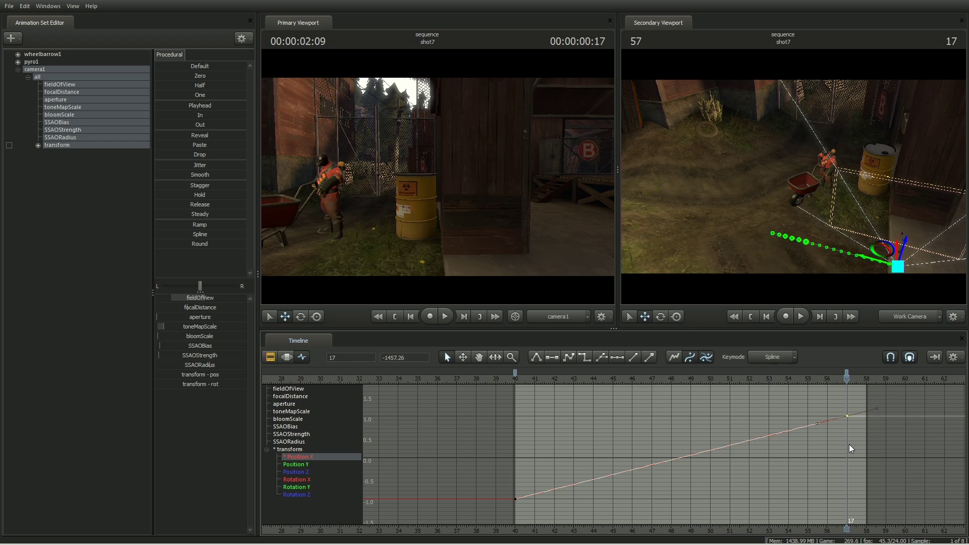
pyautogui.click(416, 357)
pyautogui.moveTo(417, 357); pyautogui.dragTo(379, 359)
pyautogui.write('+=3')
pyautogui.press('Return')
# Step: Try an absolute Position X value of 3 for the end keyframe, and undo that change
pyautogui.moveTo(406, 358); pyautogui.dragTo(379, 359)
pyautogui.write('3')
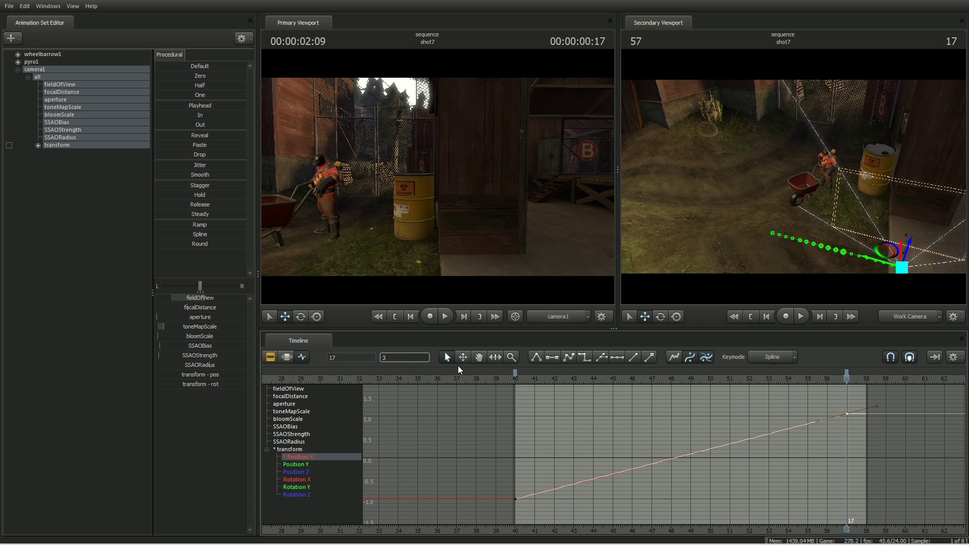
pyautogui.press('Return')
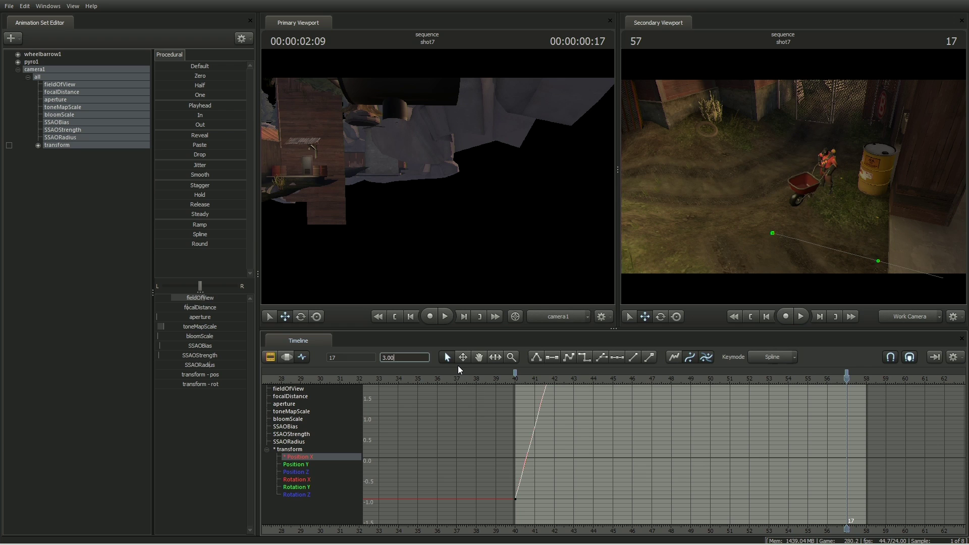
pyautogui.hotkey('ctrl', 'z')
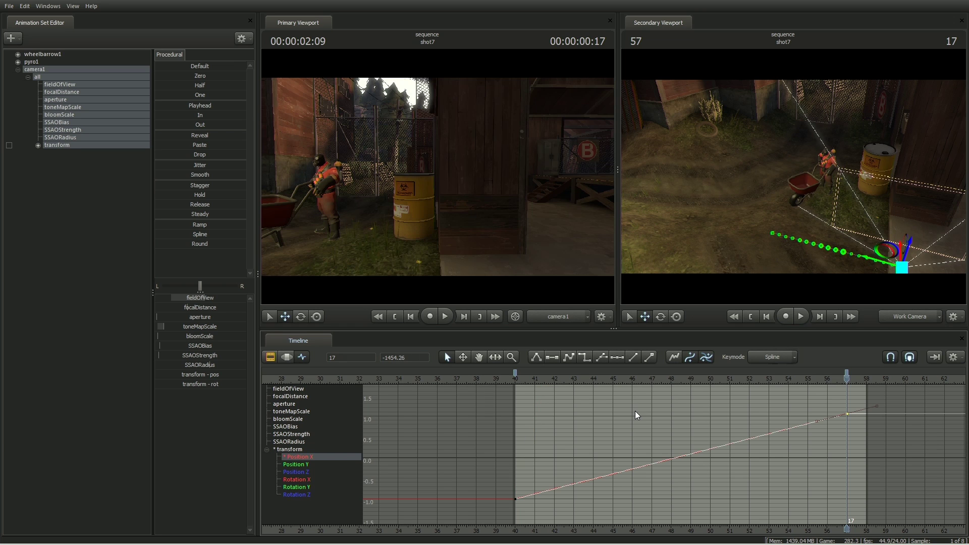
# Step: Isolate camera1's Rotation Z curve and add a keyframe at frame 57, after scrubbing between frames 40 and 57
pyautogui.click(299, 494)
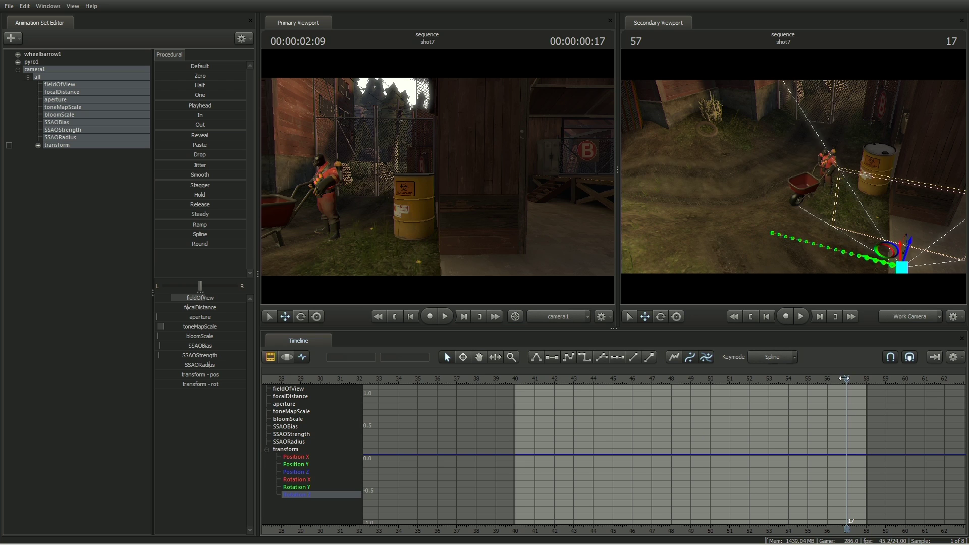
pyautogui.moveTo(847, 409); pyautogui.dragTo(511, 389)
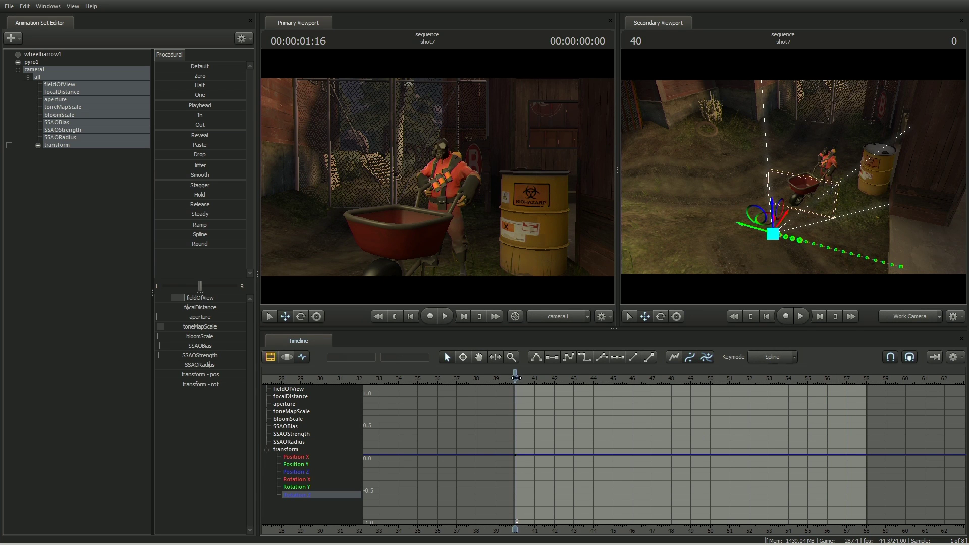
pyautogui.moveTo(513, 377); pyautogui.dragTo(851, 379)
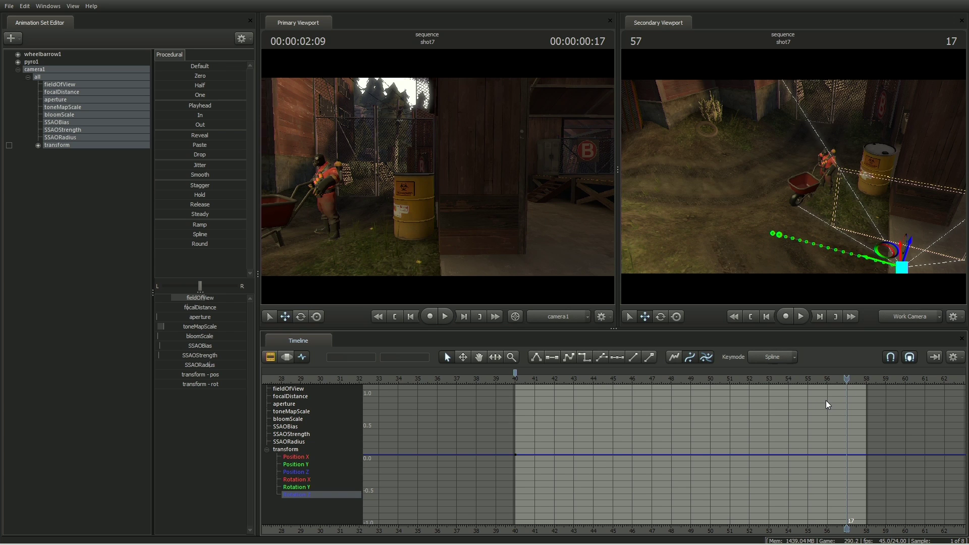
pyautogui.press('m')
pyautogui.moveTo(848, 488); pyautogui.dragTo(848, 487)
# Step: Set the Rotation Z value of the keyframe at frame 57 to 113
pyautogui.click(383, 358)
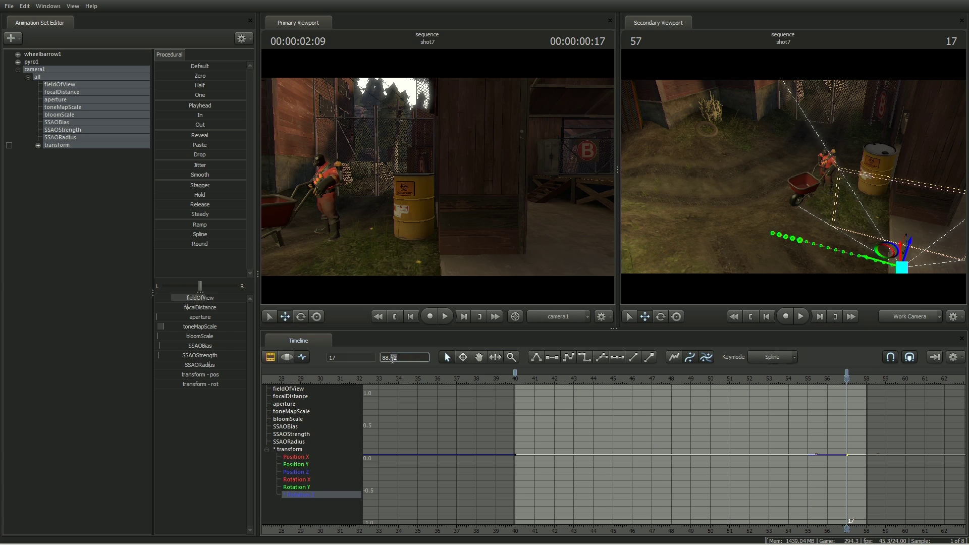
pyautogui.write('113')
pyautogui.press('Return')
pyautogui.click(652, 423)
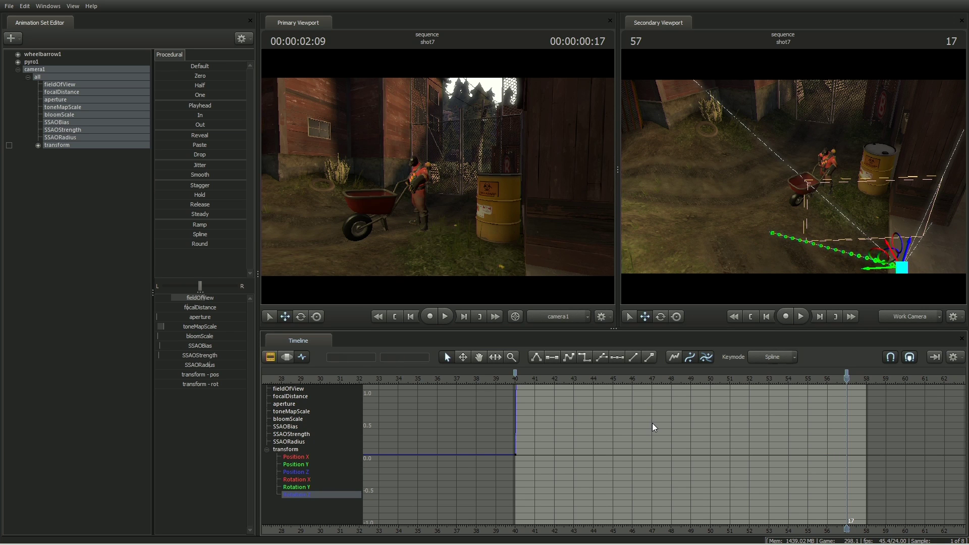
# Step: Frame the Rotation Z curve and play back shot7 to check the camera's turn
pyautogui.press('f')
pyautogui.keyDown('alt'); pyautogui.moveTo(685, 435); pyautogui.dragTo(719, 450, button='right'); pyautogui.keyUp('alt')
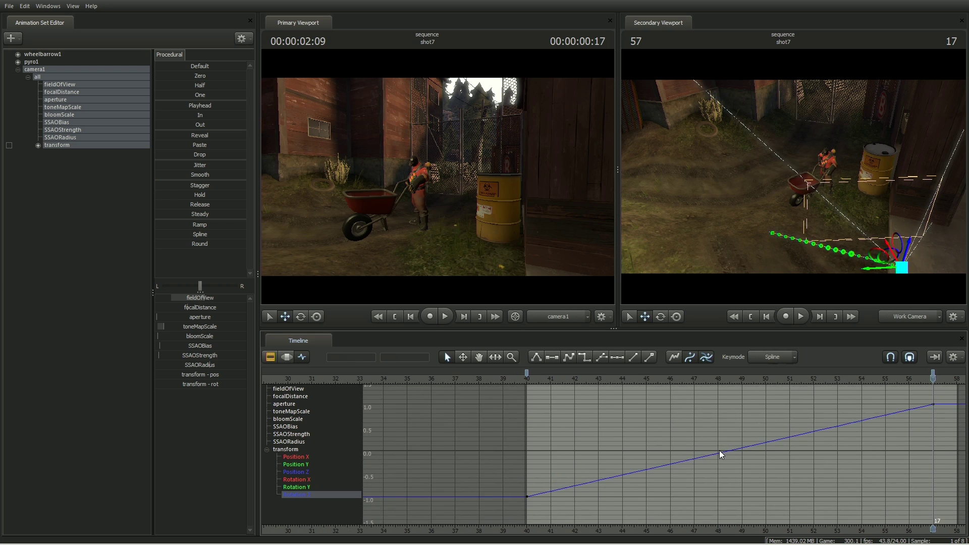
pyautogui.keyDown('alt'); pyautogui.moveTo(719, 450); pyautogui.dragTo(644, 447, button='middle'); pyautogui.keyUp('alt')
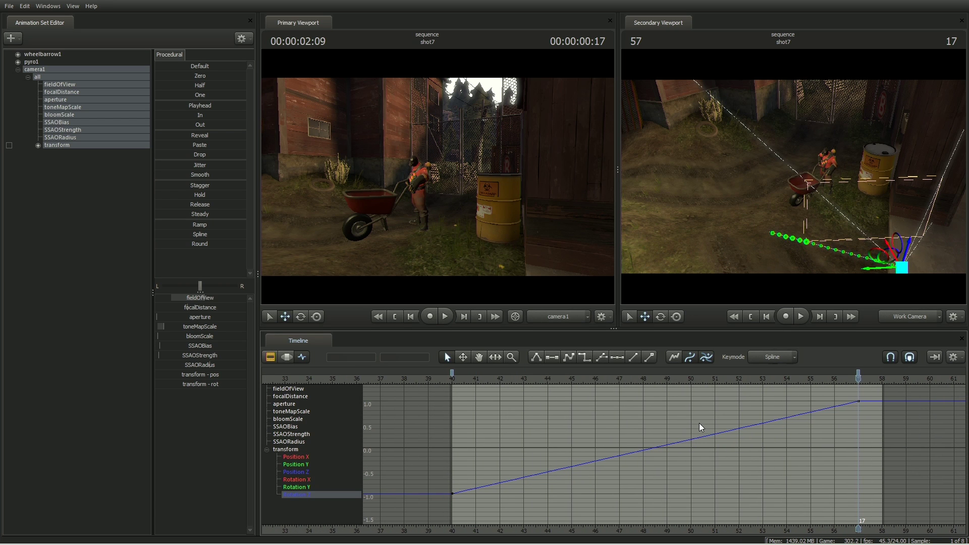
pyautogui.press('space')
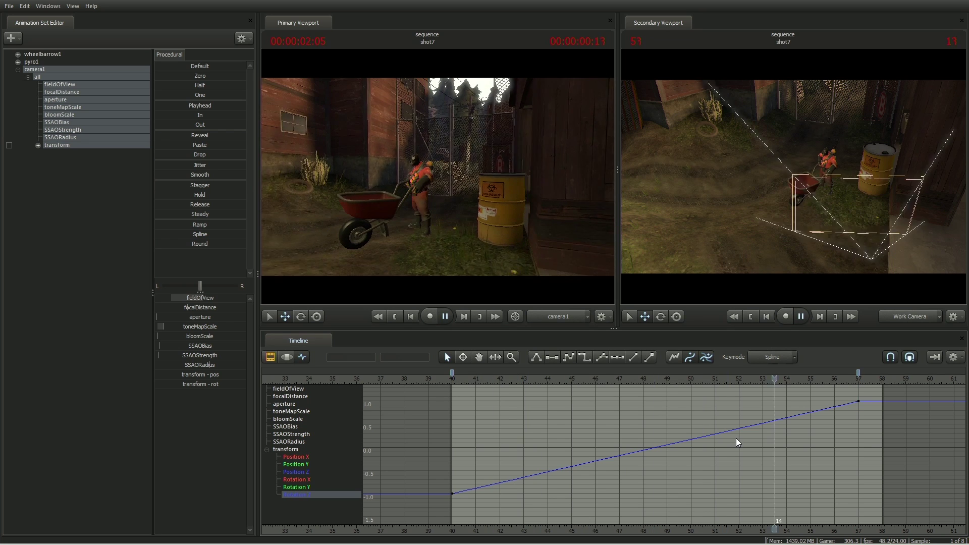
# Step: Raise the Rotation Z keyframe at frame 57 to about 127 directly on the curve
pyautogui.click(858, 401)
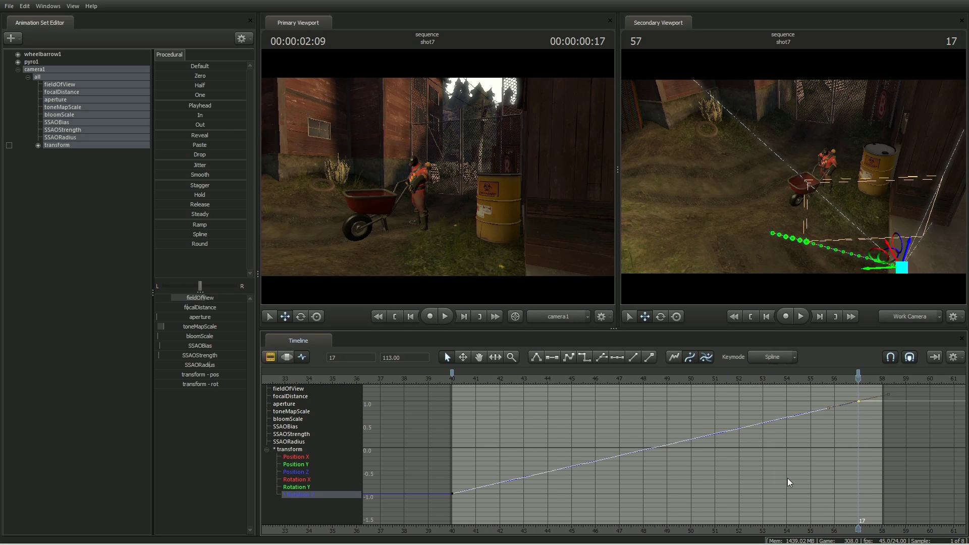
pyautogui.moveTo(759, 494)
pyautogui.keyDown('ctrl'); pyautogui.mouseDown(button='middle')
pyautogui.moveTo(757, 479)
pyautogui.moveTo(759, 503)
pyautogui.moveTo(753, 468)
pyautogui.moveTo(754, 500)
pyautogui.moveTo(757, 485)
pyautogui.mouseUp(button='middle'); pyautogui.keyUp('ctrl')
pyautogui.press('f')
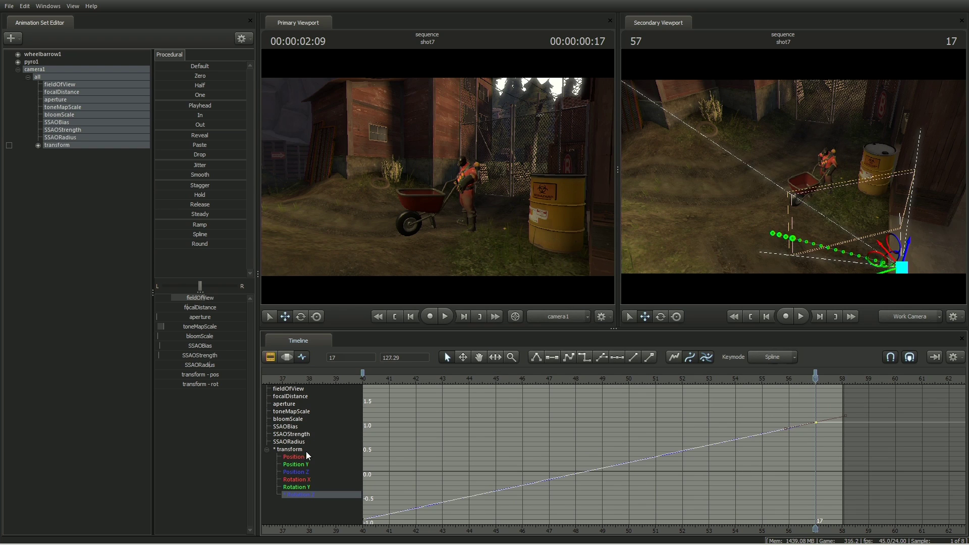
# Step: Apply Jitter to only camera1's position x channel in the Motion Editor and show the Position X curve in the Graph Editor
pyautogui.click(304, 457)
pyautogui.click(286, 357)
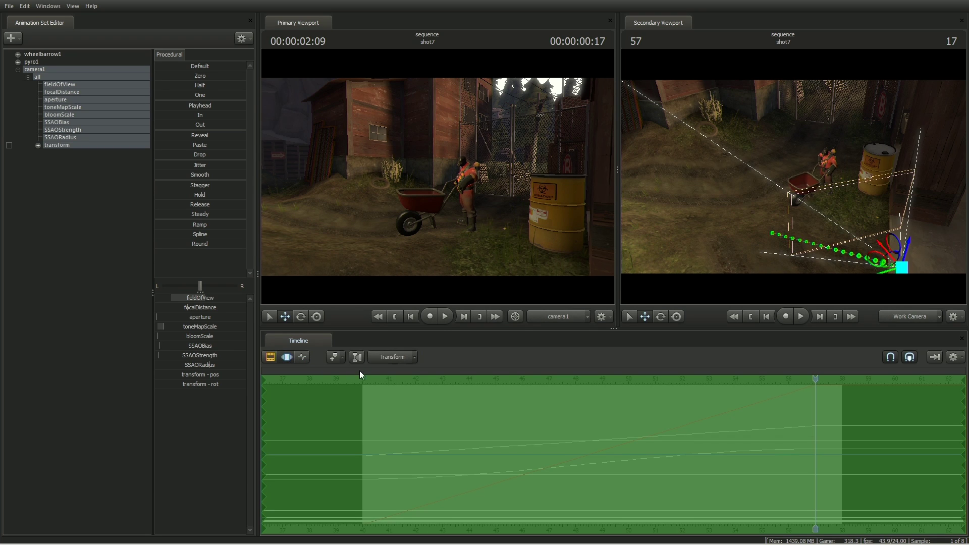
pyautogui.click(38, 145)
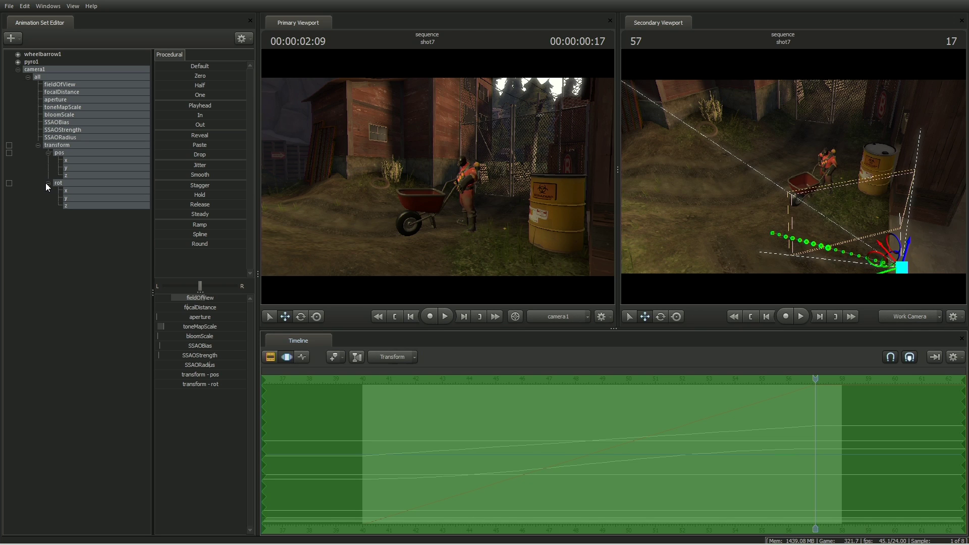
pyautogui.click(68, 161)
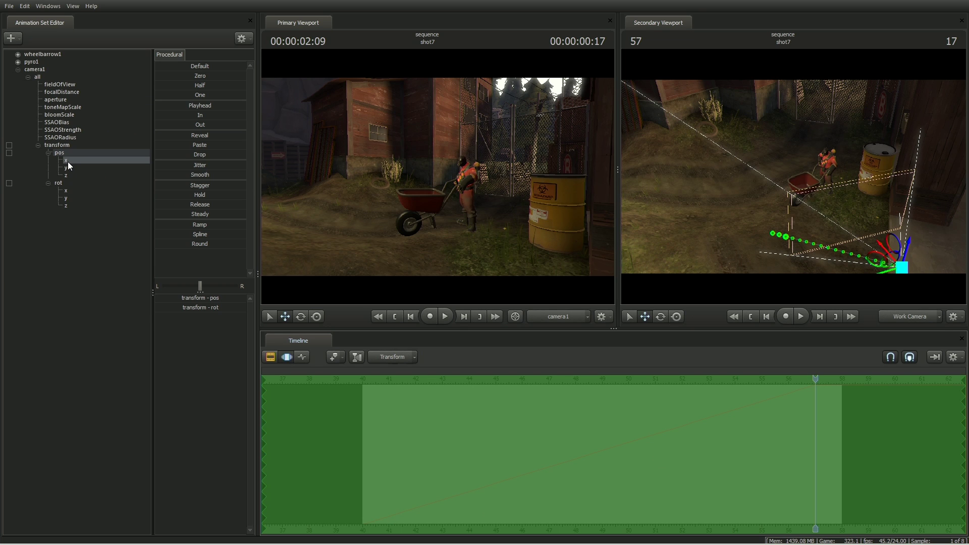
pyautogui.moveTo(177, 167); pyautogui.dragTo(310, 188)
pyautogui.click(302, 357)
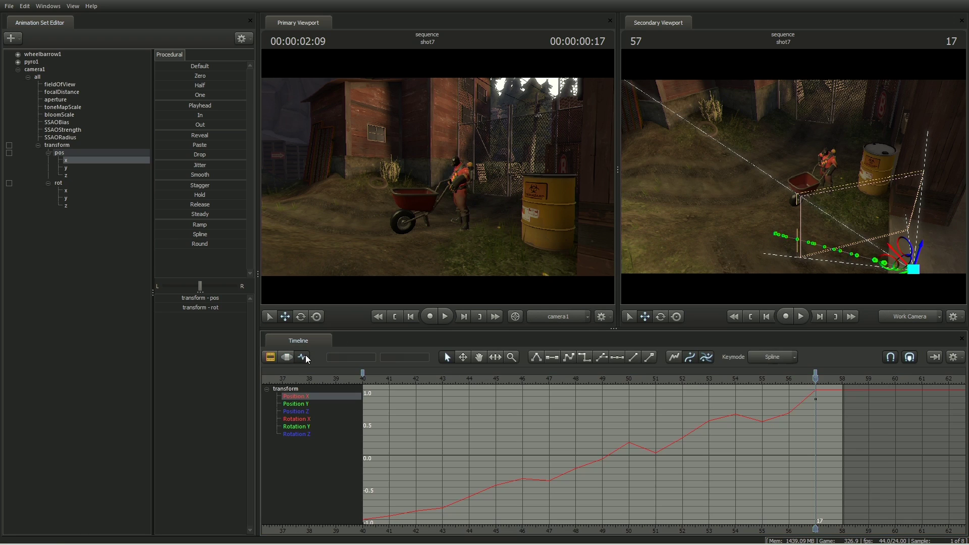
# Step: Try adjusting the end keyframe's incoming tangent on Position X with offset editing enabled to preserve the jitter detail
pyautogui.click(674, 356)
pyautogui.click(802, 395)
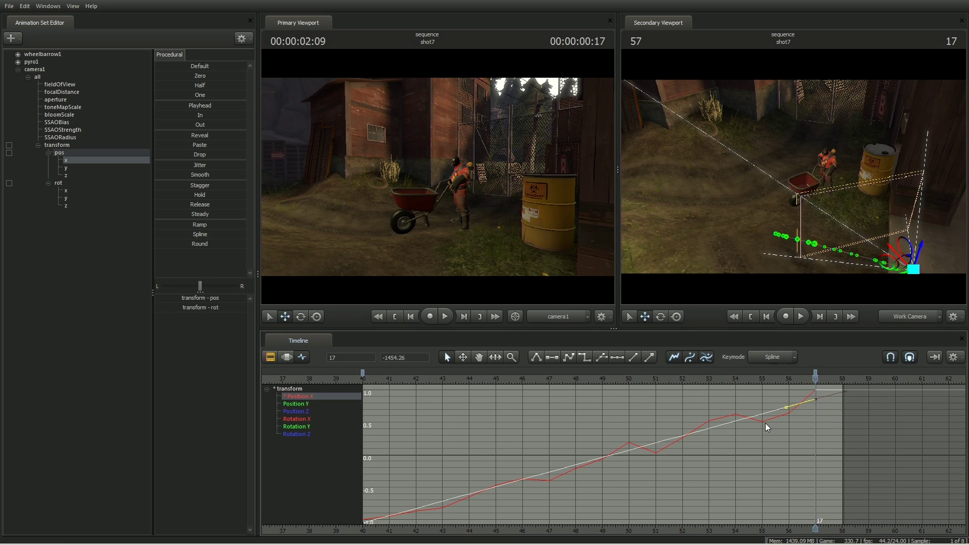
pyautogui.moveTo(768, 428)
pyautogui.mouseDown(button='middle')
pyautogui.moveTo(774, 441)
pyautogui.moveTo(766, 428)
pyautogui.mouseUp(button='middle')
pyautogui.moveTo(766, 428); pyautogui.dragTo(761, 417)
# Step: Disable offset editing and bend the end of the Position X curve with the last keyframe's incoming tangent
pyautogui.click(683, 358)
pyautogui.moveTo(737, 407); pyautogui.dragTo(741, 420, button='middle')
pyautogui.moveTo(741, 420); pyautogui.dragTo(742, 425)
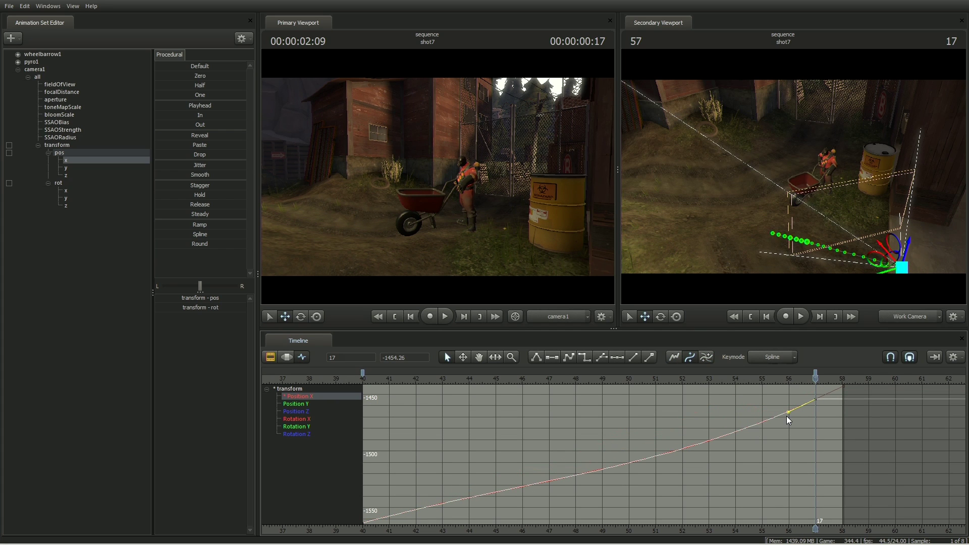
# Step: Return to the Clip Editor's full sequence and play it back to review the shots
pyautogui.press('space')
pyautogui.press('space')
pyautogui.press('Up')
pyautogui.click(546, 450)
pyautogui.scroll(-3, 548, 454)
pyautogui.moveTo(549, 458); pyautogui.dragTo(544, 536, button='middle')
pyautogui.hotkey('ctrl', 'z')
pyautogui.click(305, 434)
pyautogui.scroll(-5, 559, 431)
pyautogui.moveTo(580, 464); pyautogui.dragTo(594, 507, button='middle')
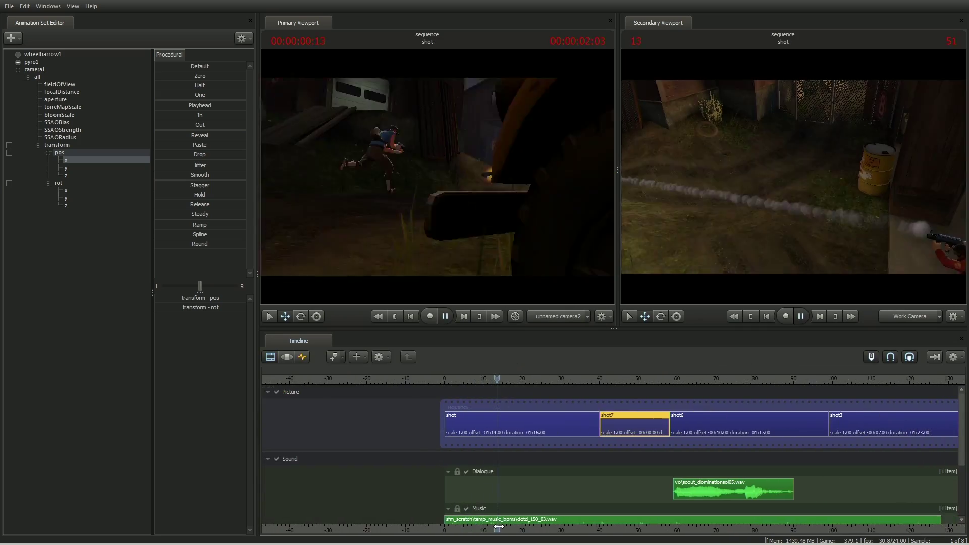